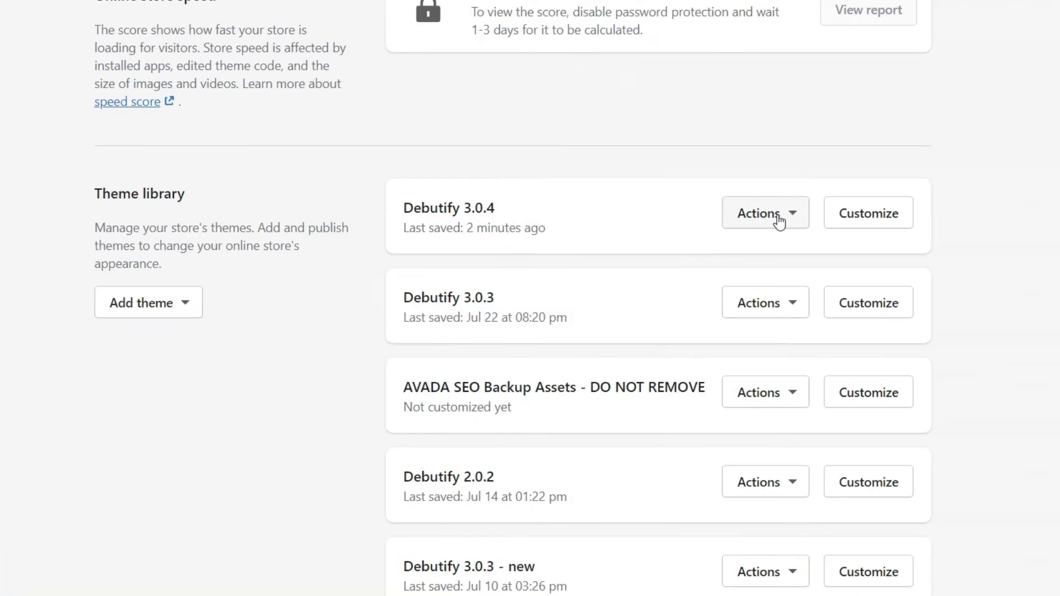
# Open the Actions menu for Debutify 3.0.4 in the theme library
pyautogui.click(778, 220)
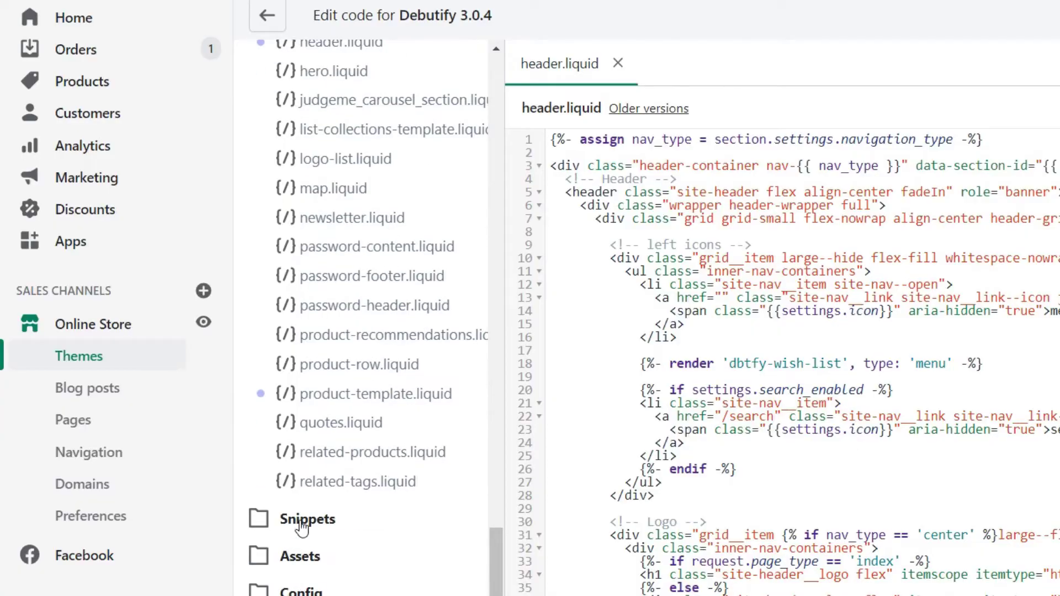
# Upload the Alarm.mp4 video file into the theme code's Assets folder
pyautogui.click(300, 558)
pyautogui.scroll(-5, 354, 321)
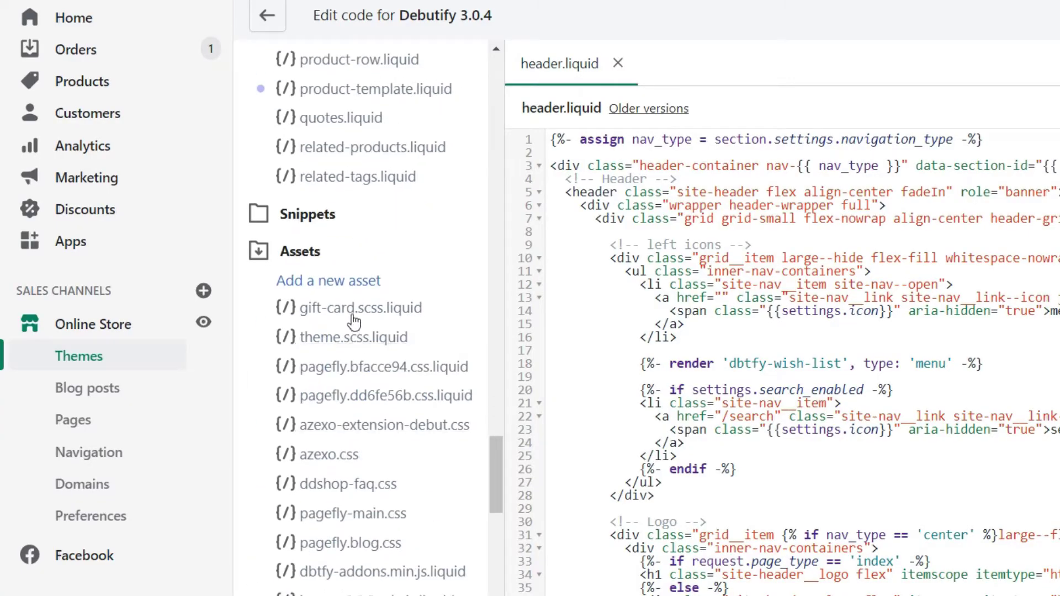
pyautogui.click(327, 282)
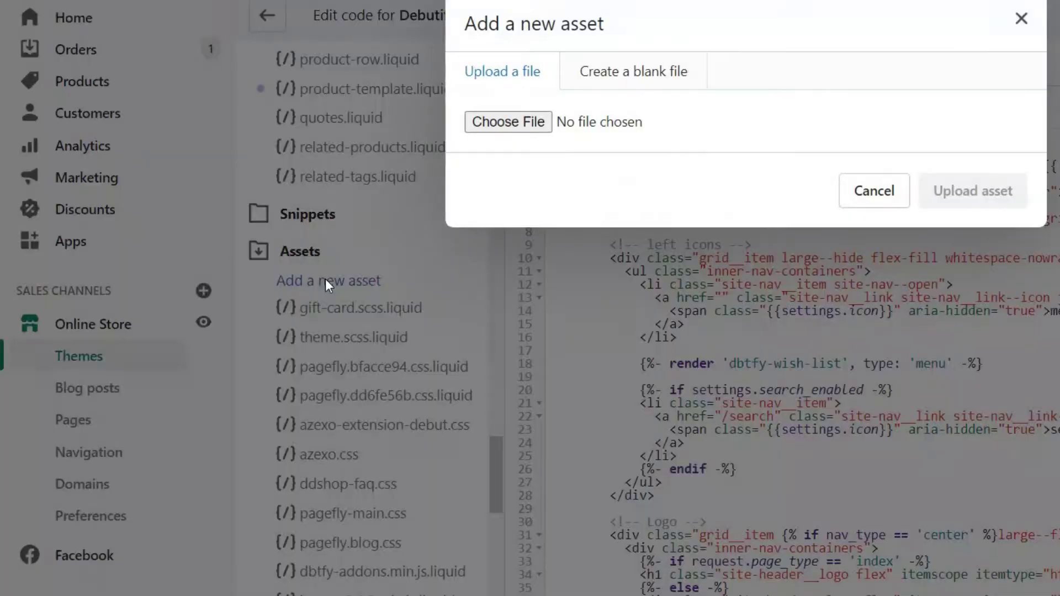
pyautogui.click(525, 131)
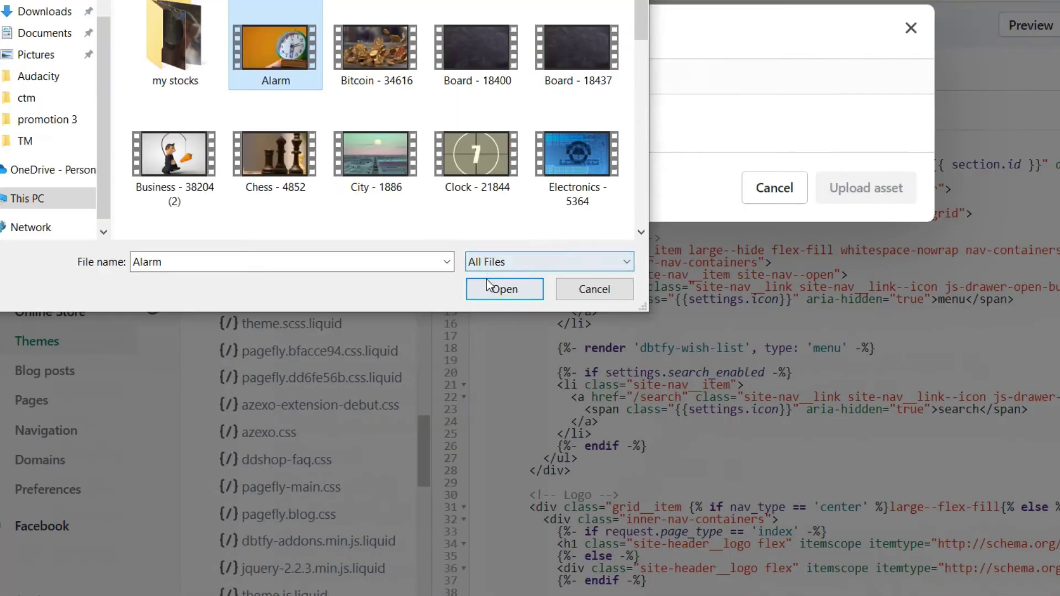
pyautogui.click(485, 282)
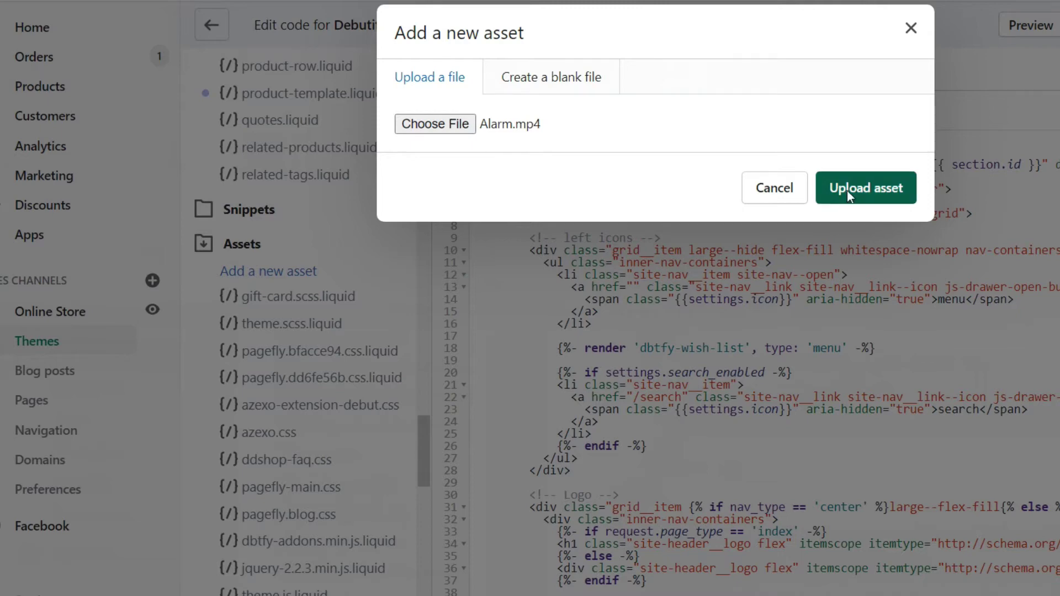
pyautogui.click(848, 196)
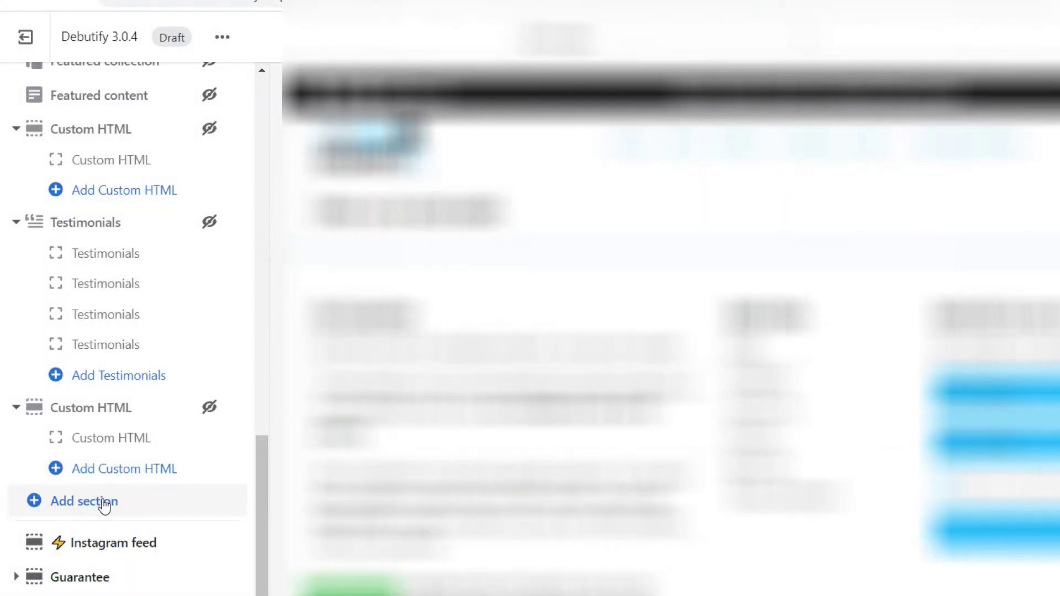
# Add a Slideshow section with a new slide whose background video is Alarm.mp4
pyautogui.click(101, 504)
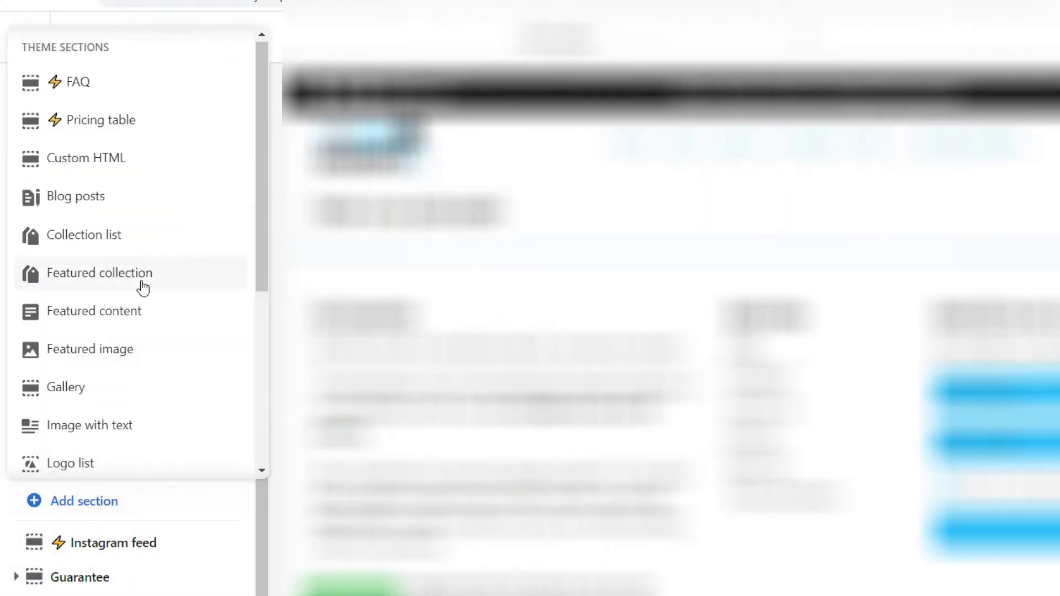
pyautogui.scroll(-5, 88, 231)
pyautogui.click(100, 190)
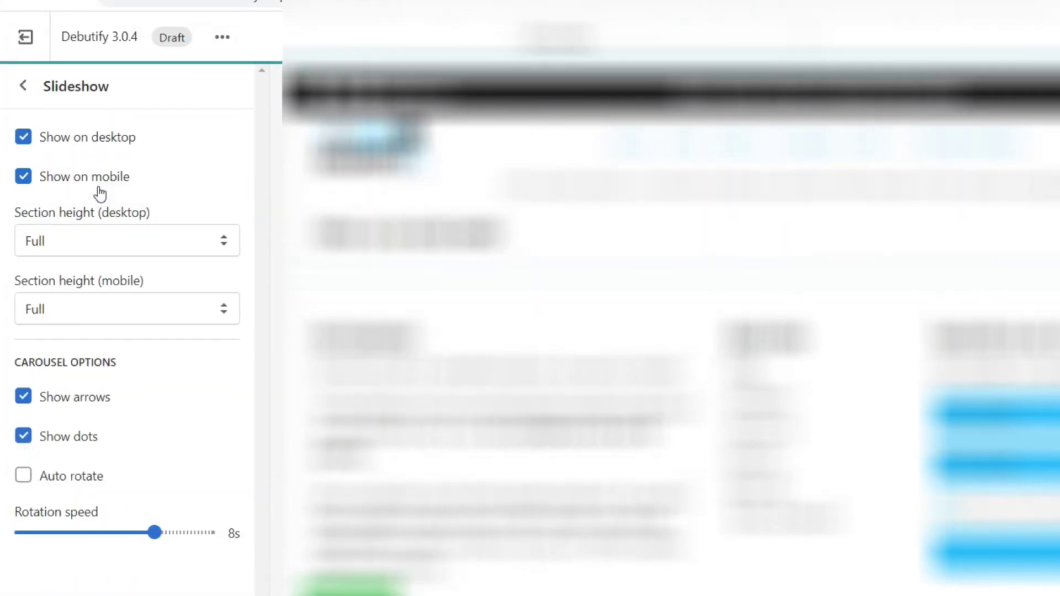
pyautogui.press('Escape')
pyautogui.click(100, 531)
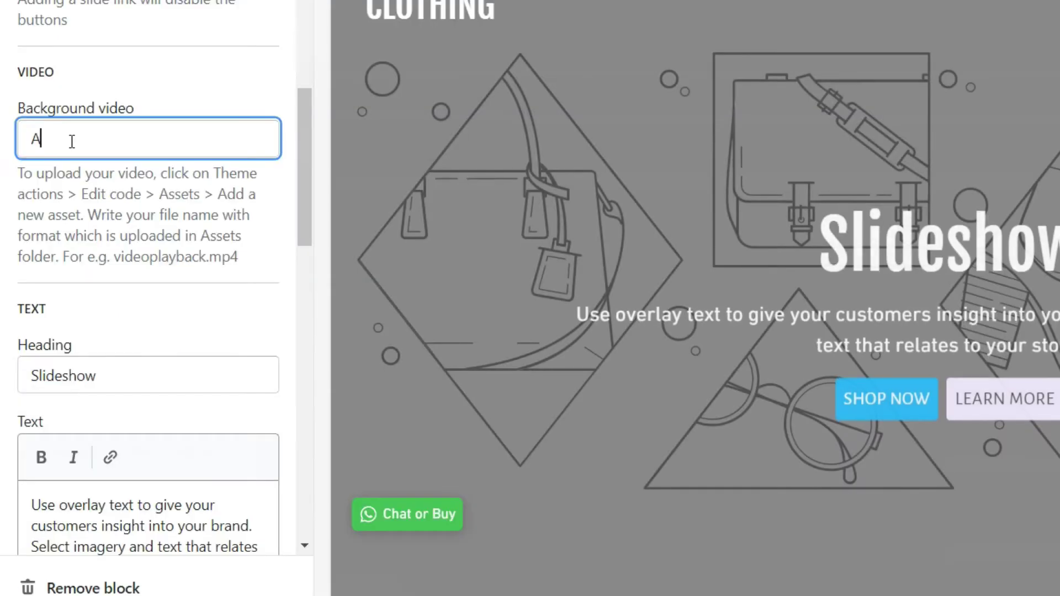
pyautogui.write('larm')
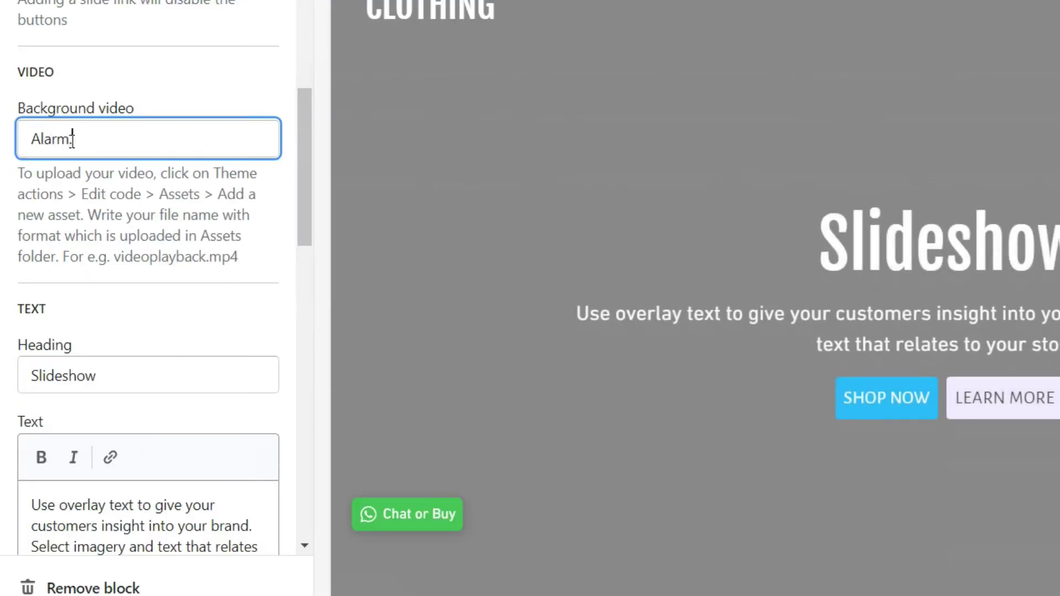
pyautogui.write('.mp4')
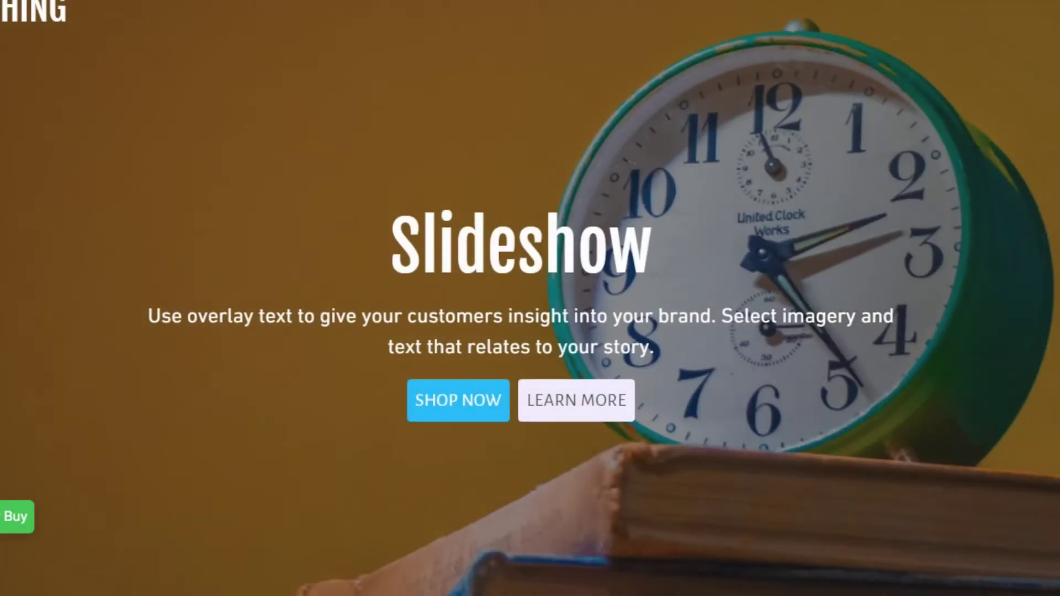
# Replace the slide heading text with 'my text'
pyautogui.hotkey('ctrl', 'a')
pyautogui.press('BackSpace')
pyautogui.write('bjdbjn')
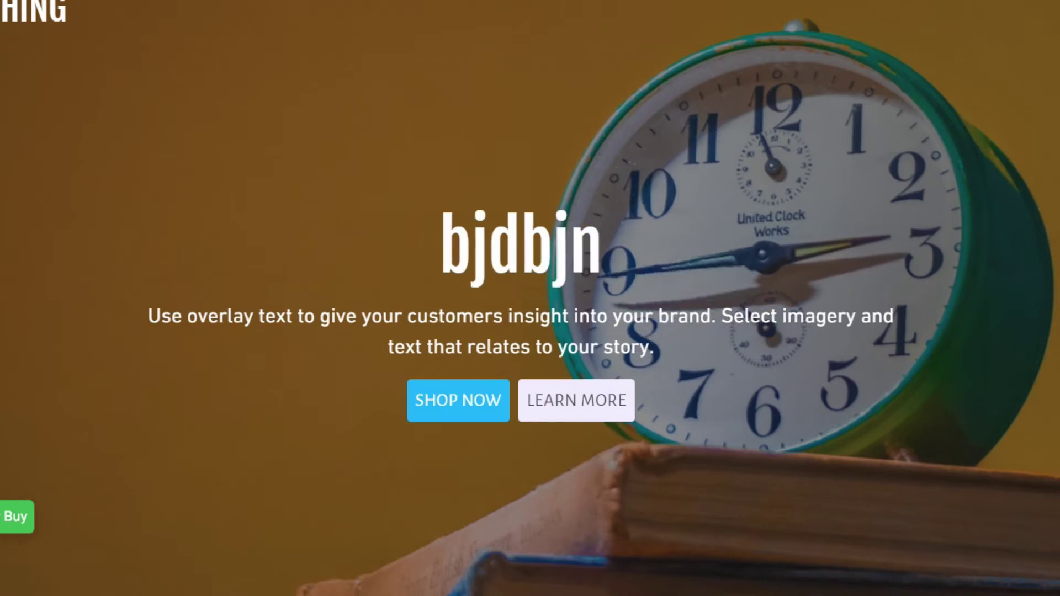
pyautogui.press('BackSpace')
pyautogui.hotkey('ctrl', 'a')
pyautogui.press('BackSpace')
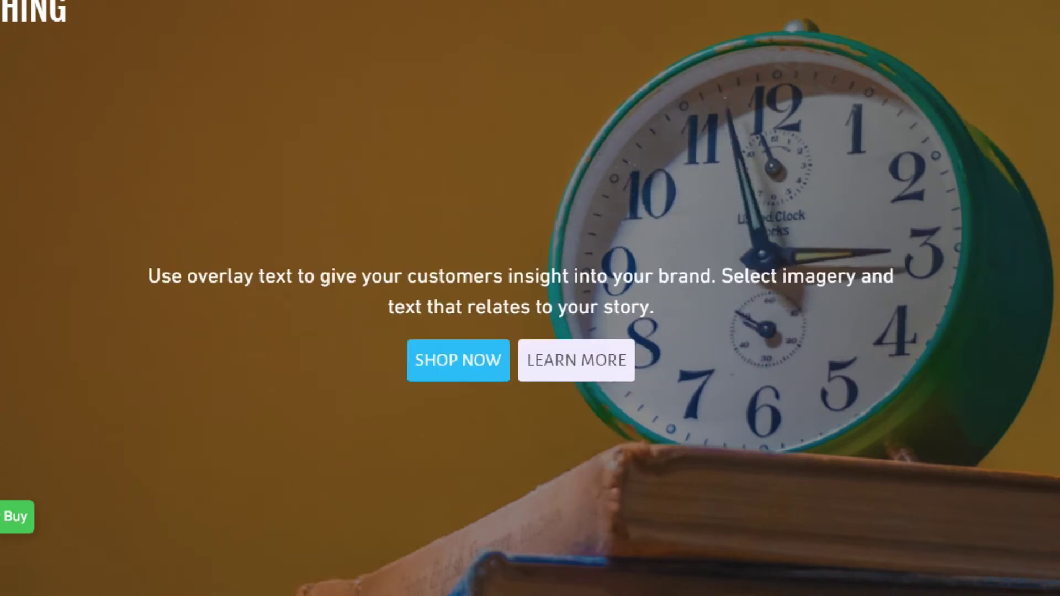
pyautogui.write('my text')
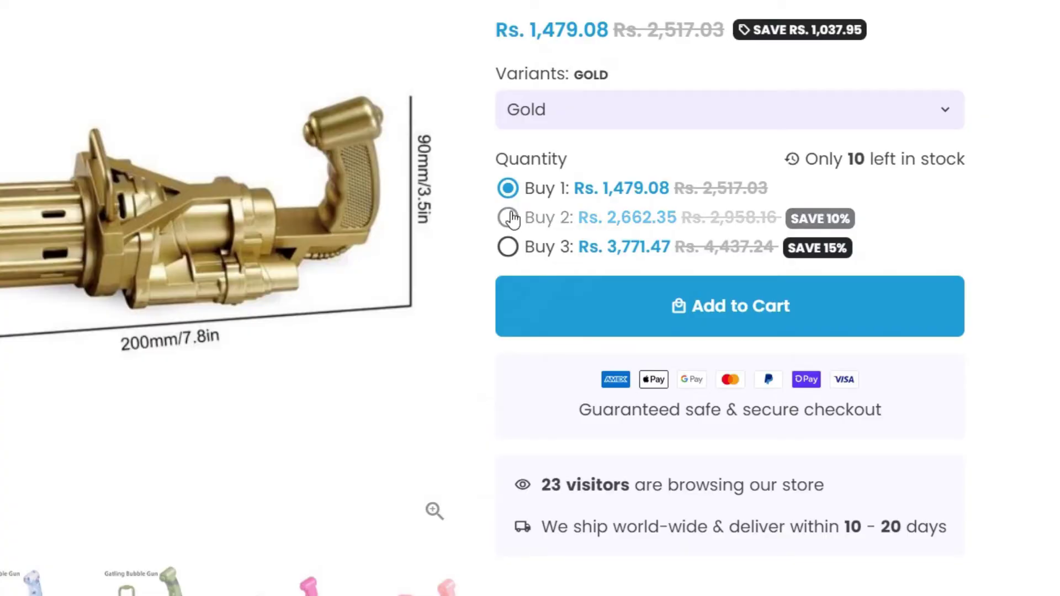
pyautogui.click(508, 217)
pyautogui.click(508, 248)
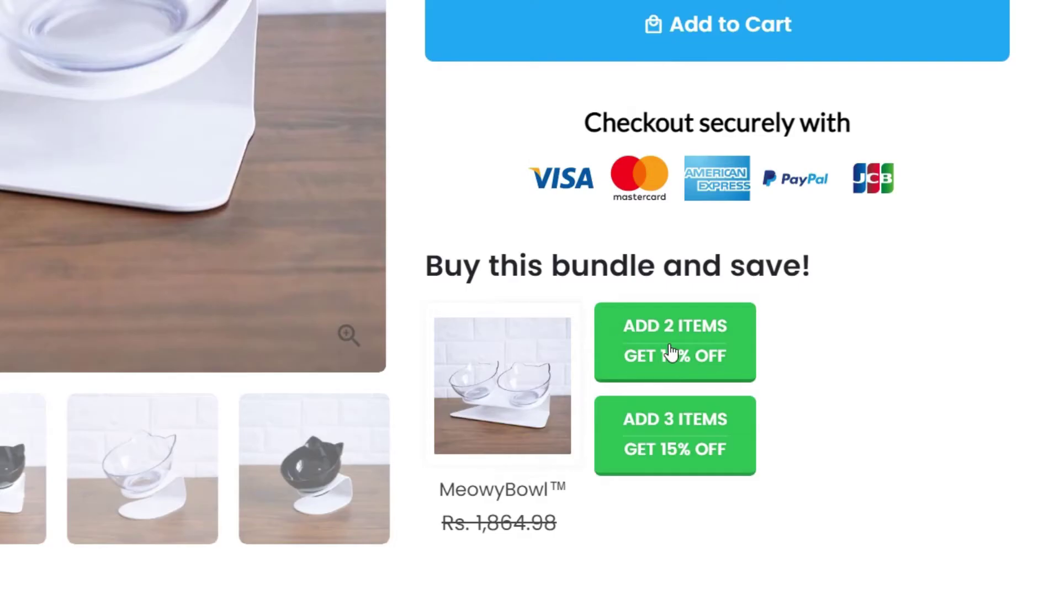
pyautogui.click(671, 352)
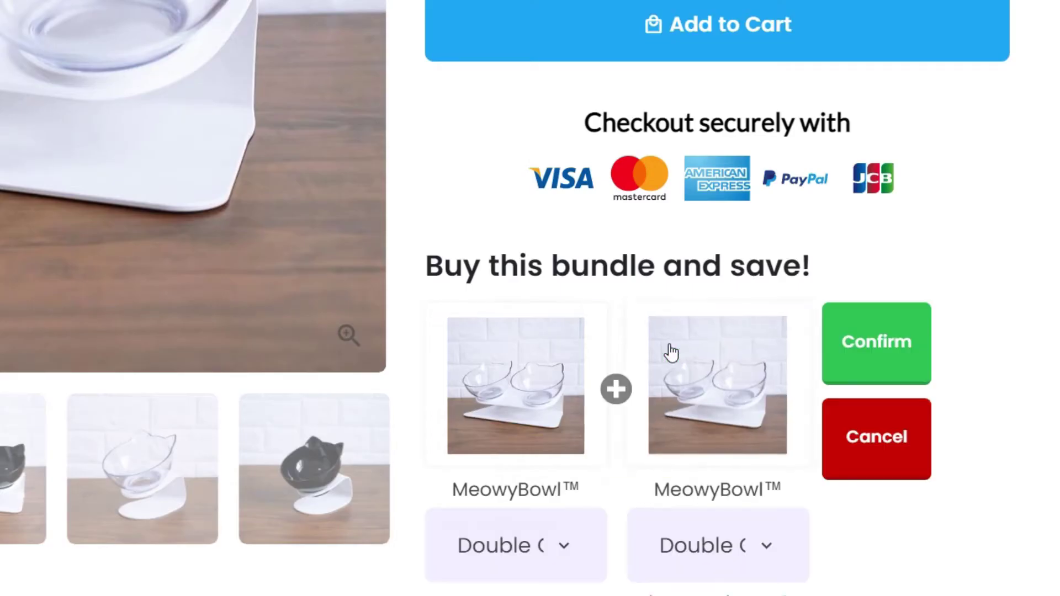
pyautogui.scroll(-1, 836, 221)
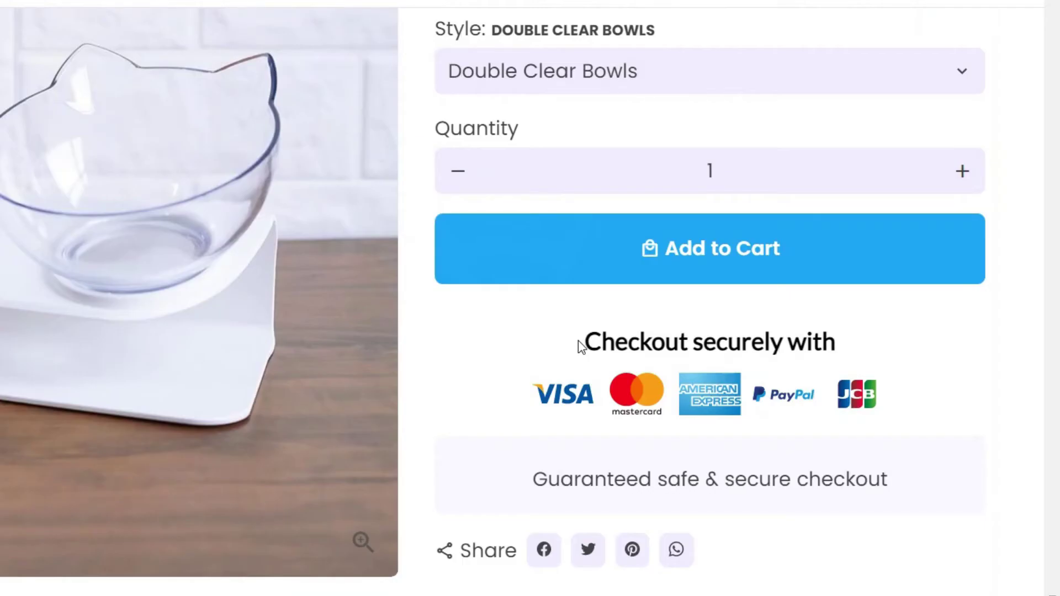
pyautogui.moveTo(585, 347); pyautogui.dragTo(826, 345)
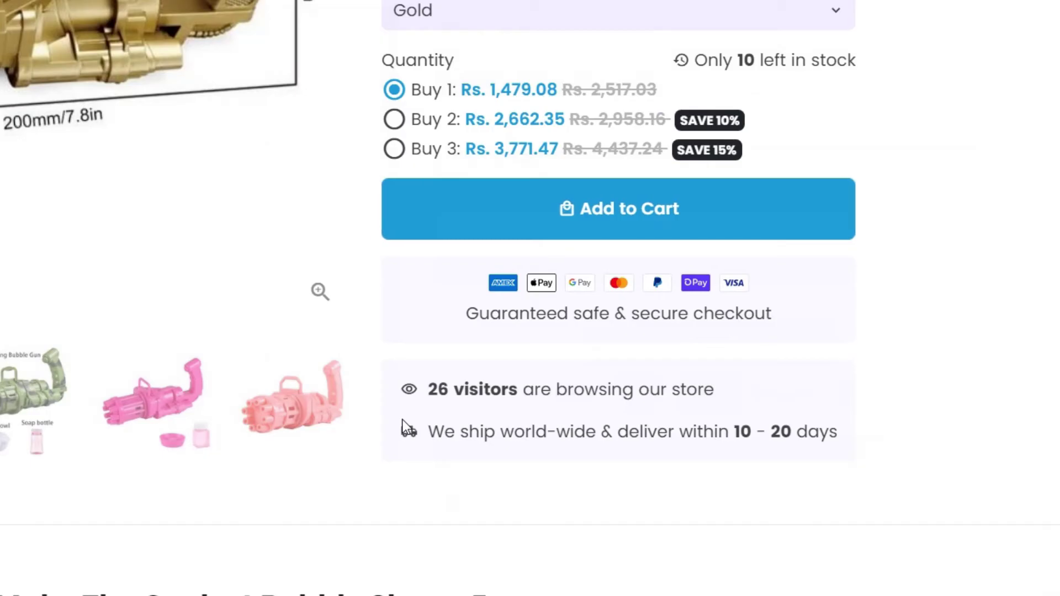
pyautogui.moveTo(403, 419); pyautogui.dragTo(694, 442)
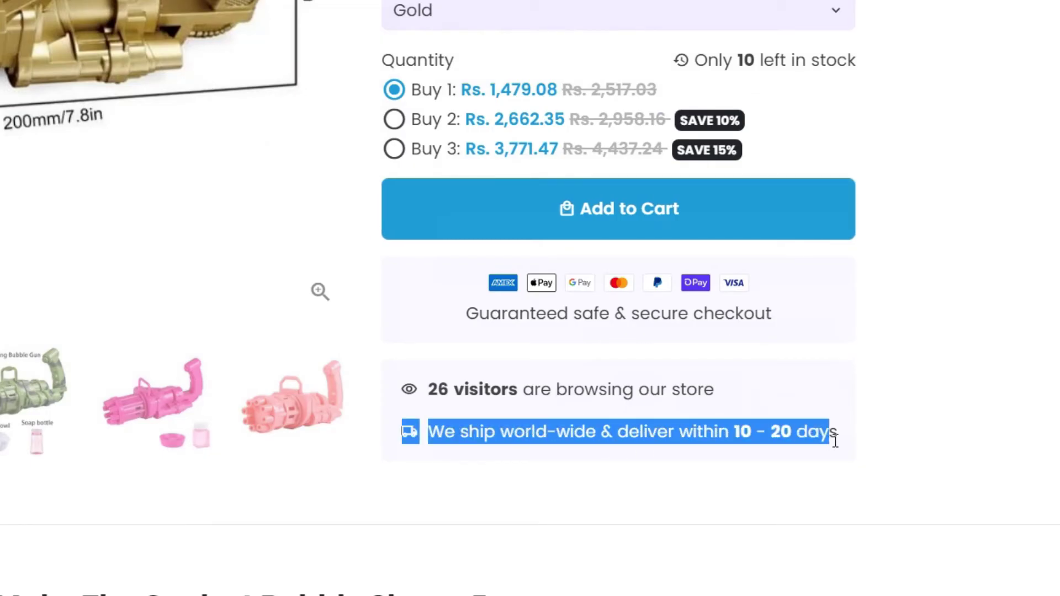
pyautogui.moveTo(835, 440); pyautogui.dragTo(839, 439)
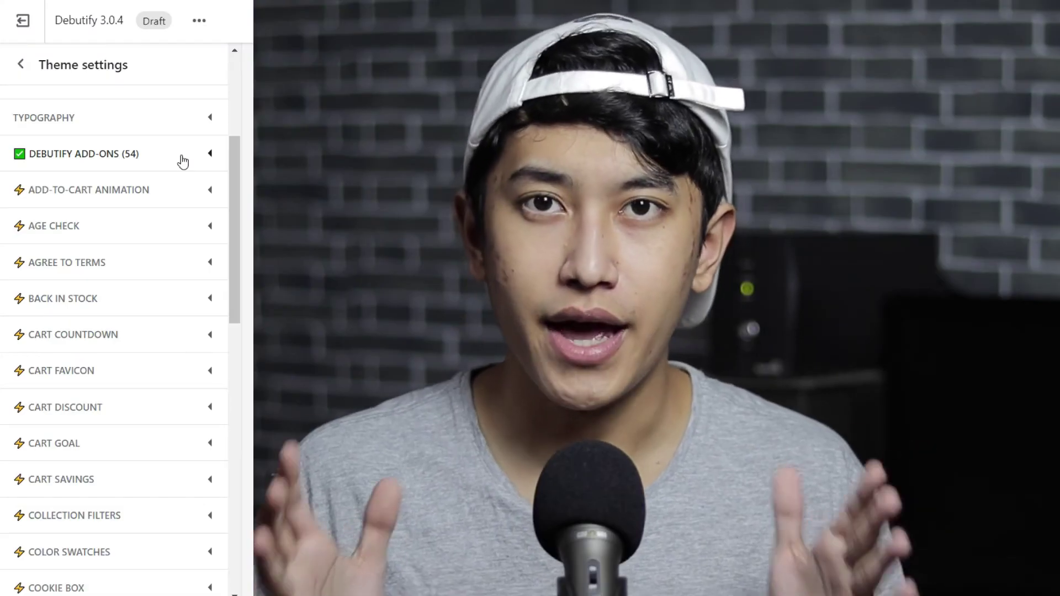
# Expand Debutify Add-ons and browse its 54 add-ons, such as Cart countdown and Cookie box
pyautogui.click(180, 157)
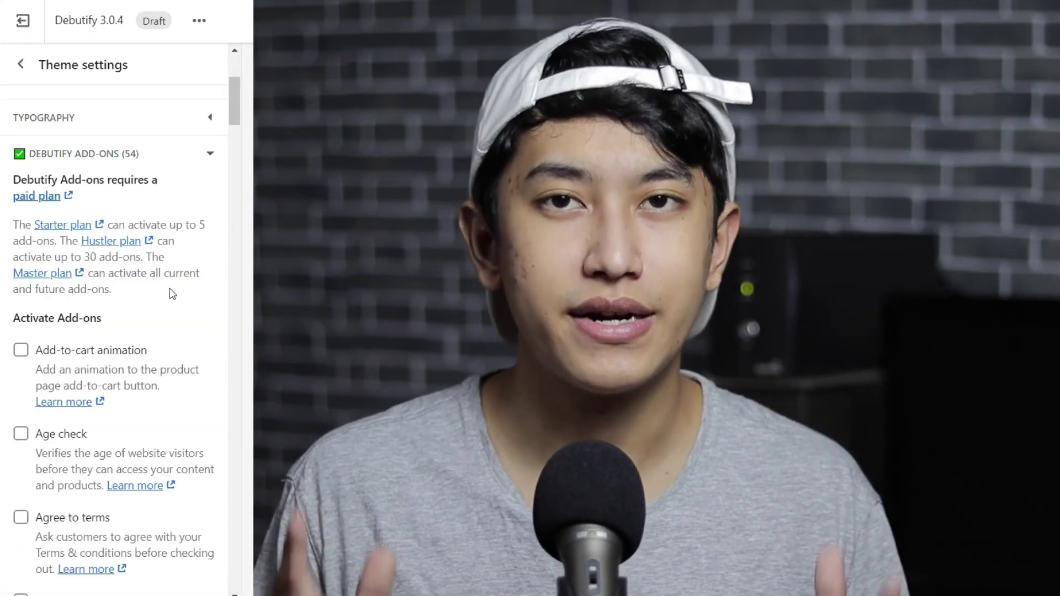
pyautogui.scroll(-10, 173, 293)
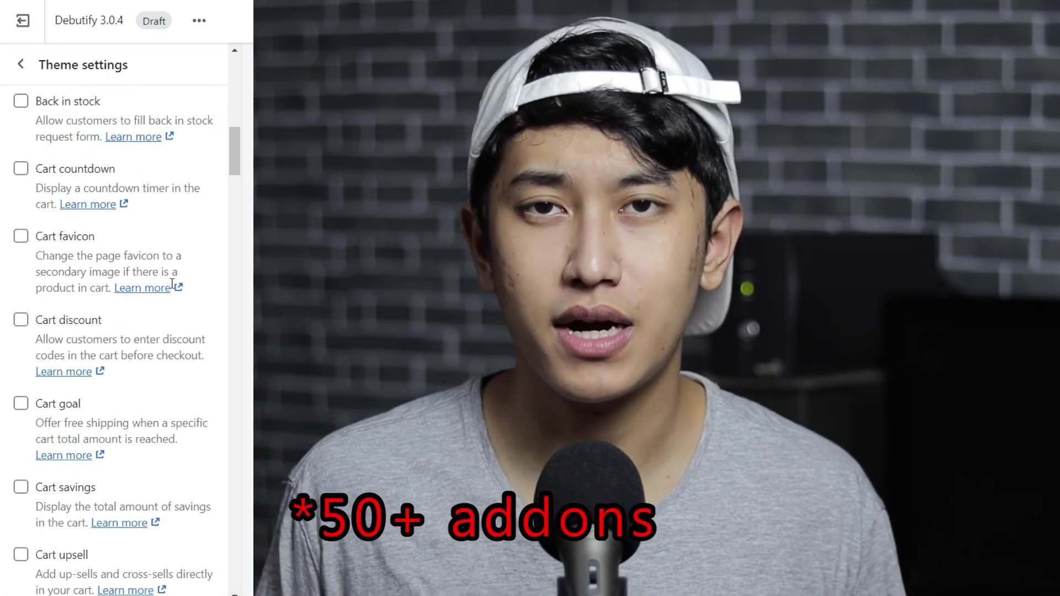
pyautogui.scroll(-12, 172, 284)
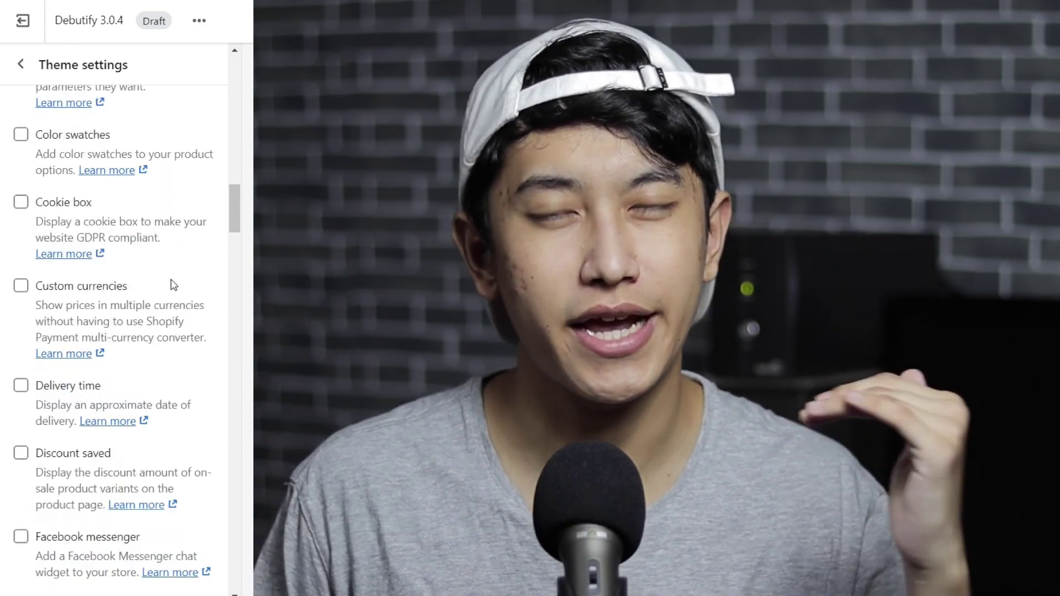
pyautogui.scroll(-5, 172, 283)
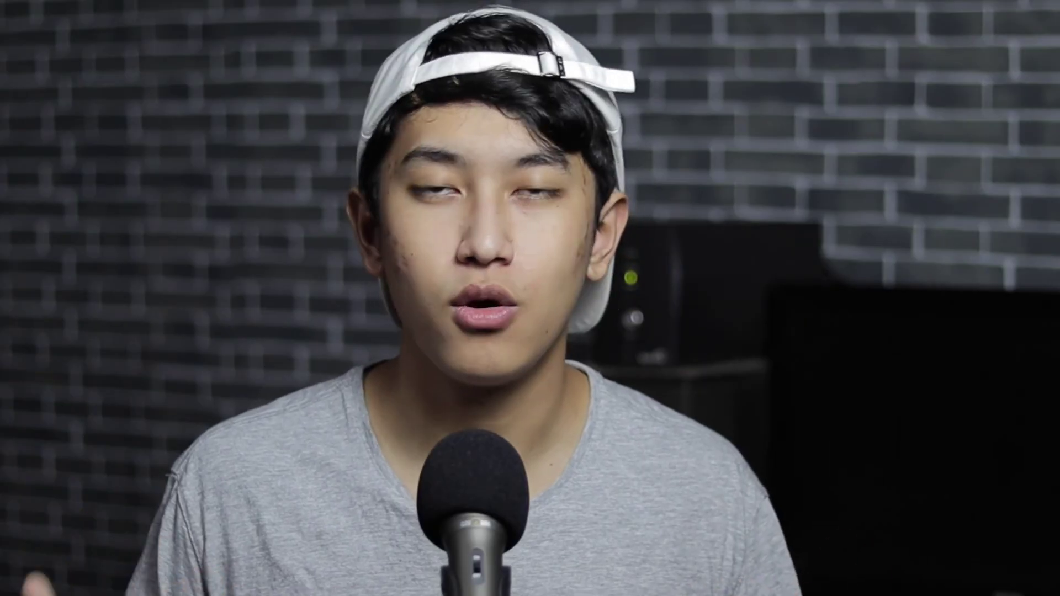